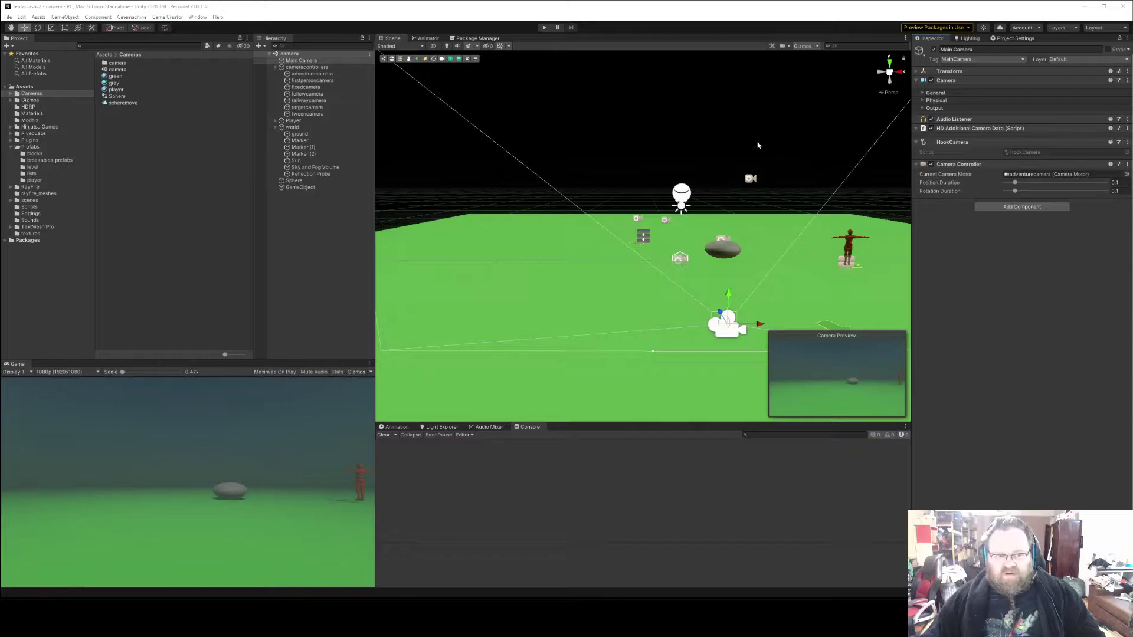
- Collapse the world group and inspect the settings of GameObject, cameracontrollers and Main Camera
left_click(344, 245)
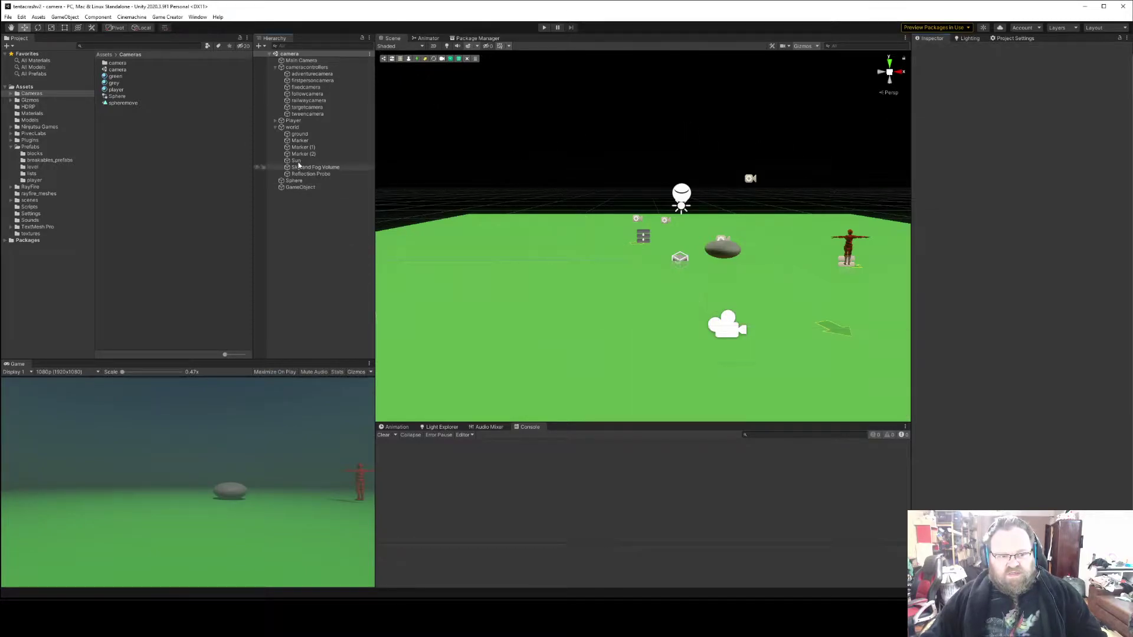
left_click(275, 129)
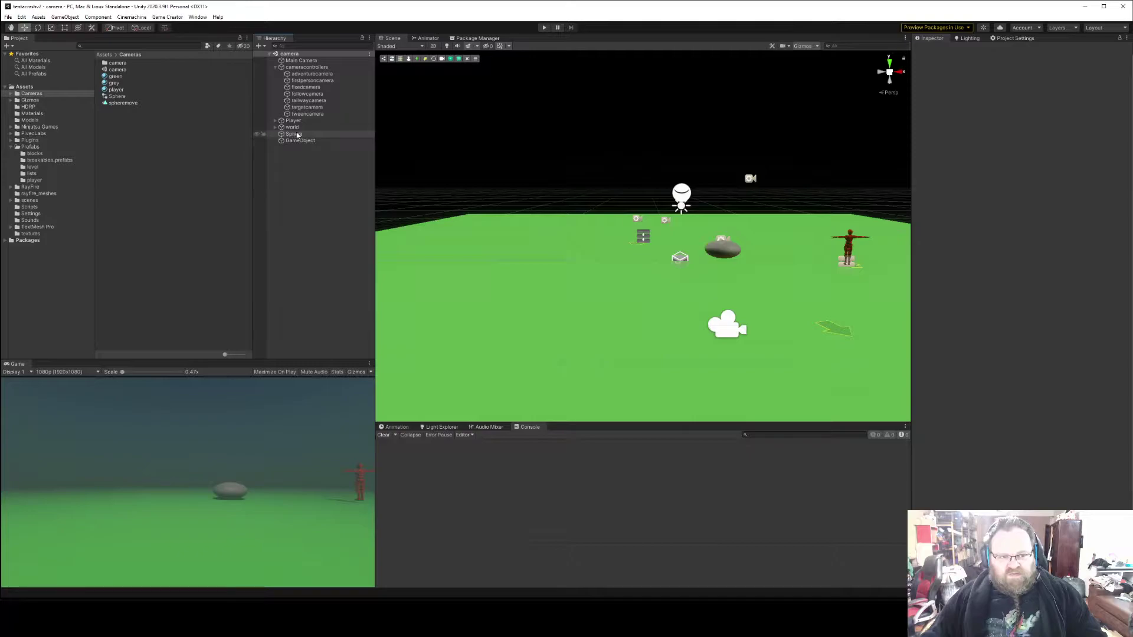
left_click(306, 140)
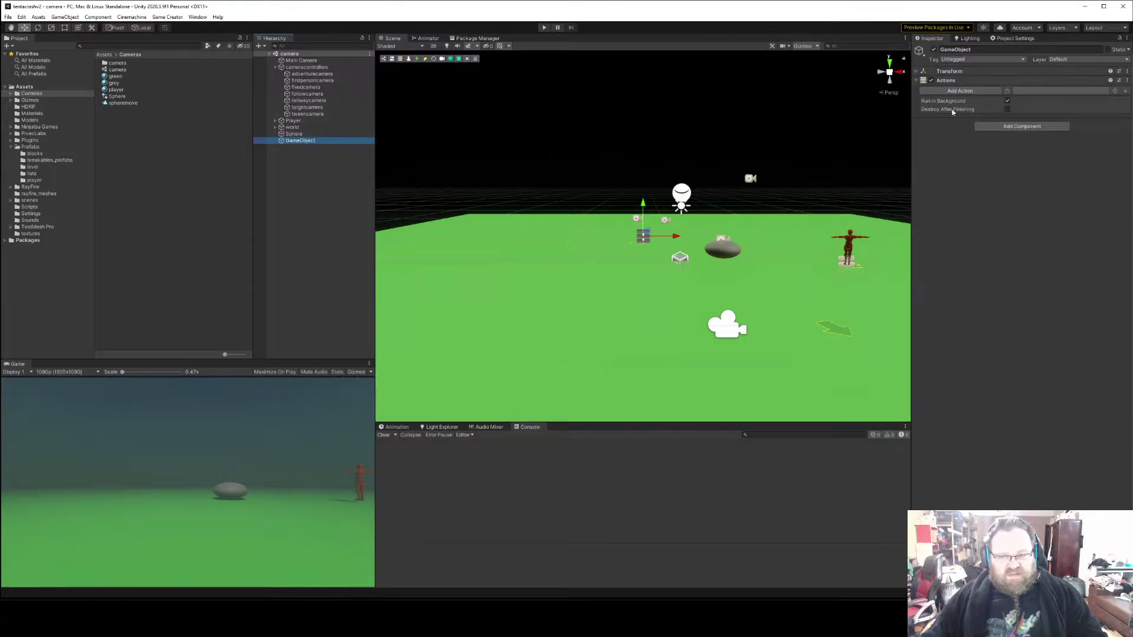
left_click(301, 60)
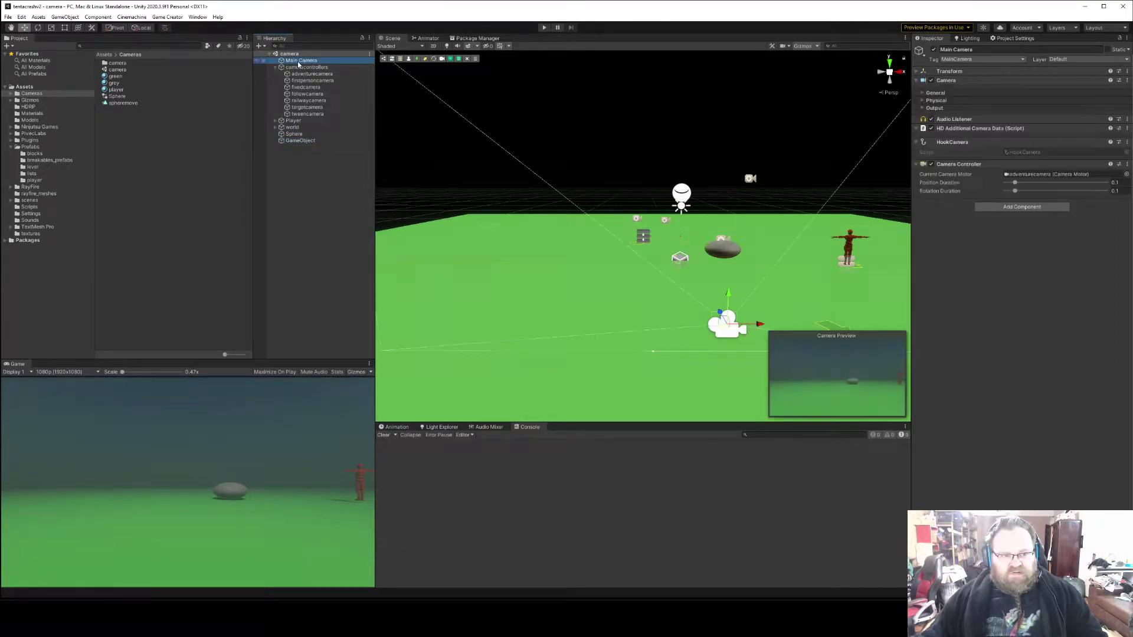
left_click(306, 67)
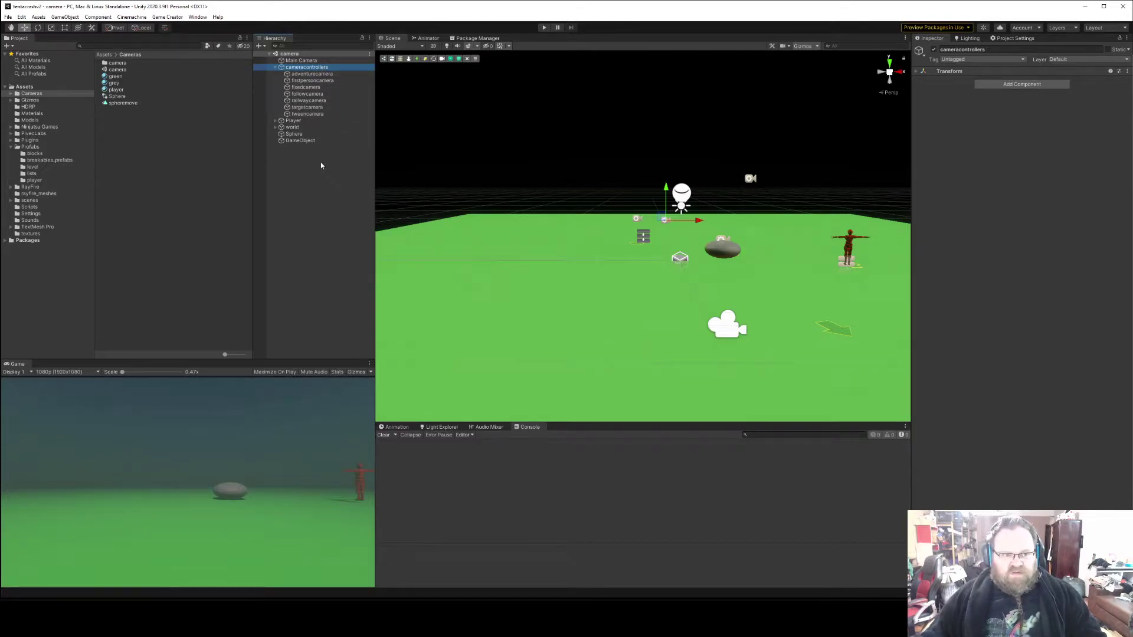
left_click(318, 60)
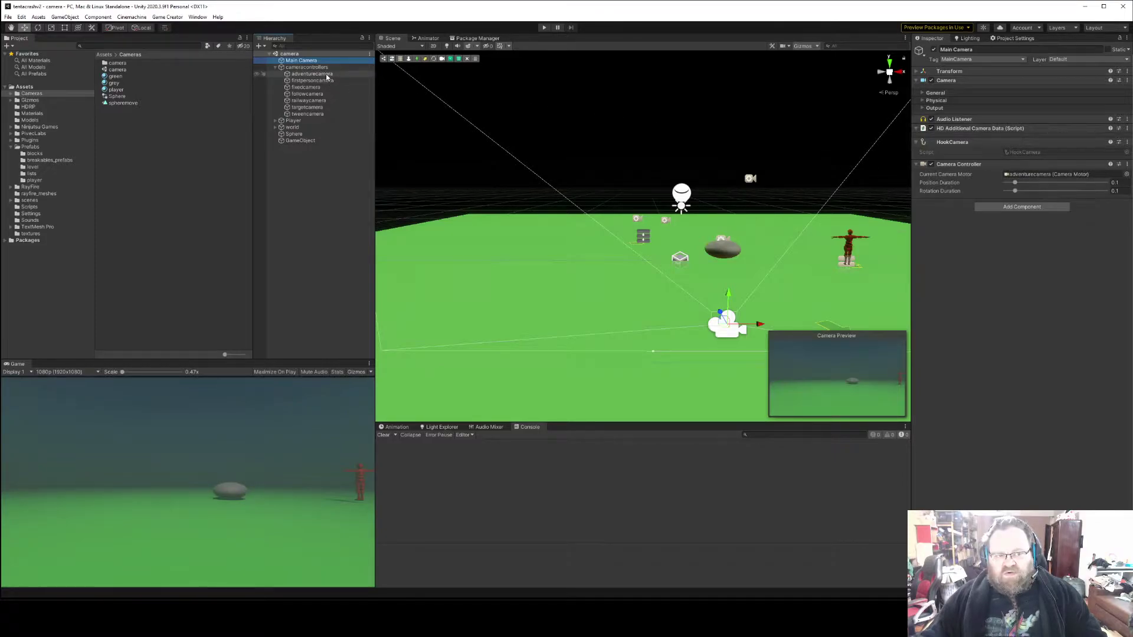
left_click_drag(326, 75, 758, 155)
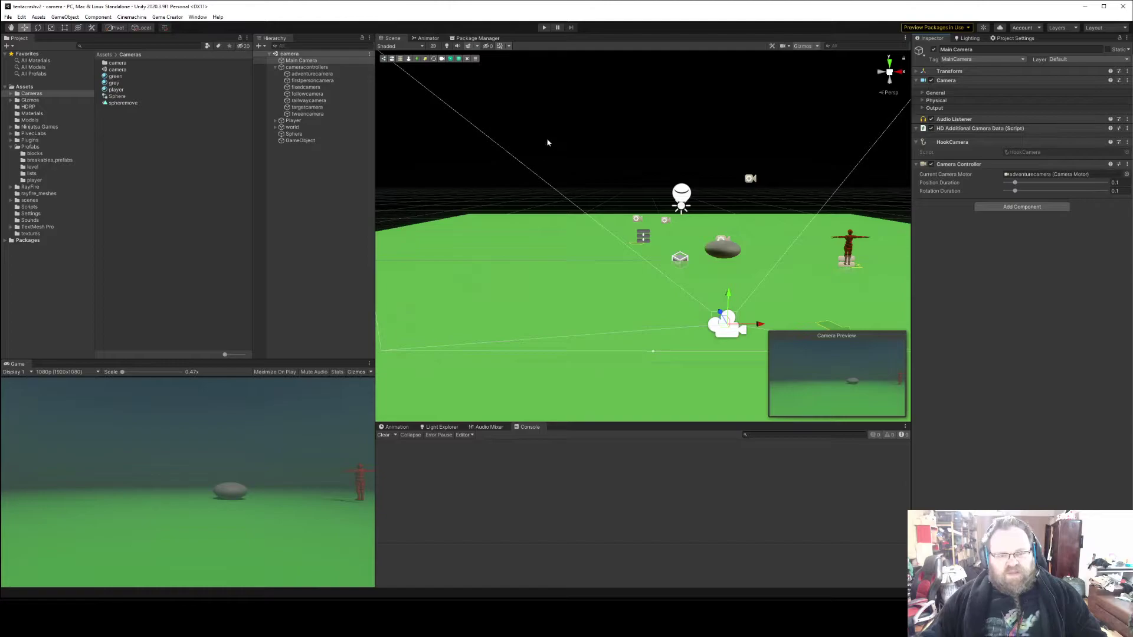
- Play-test the scene by running the player around under the adventure camera, and stop play mode
left_click(544, 28)
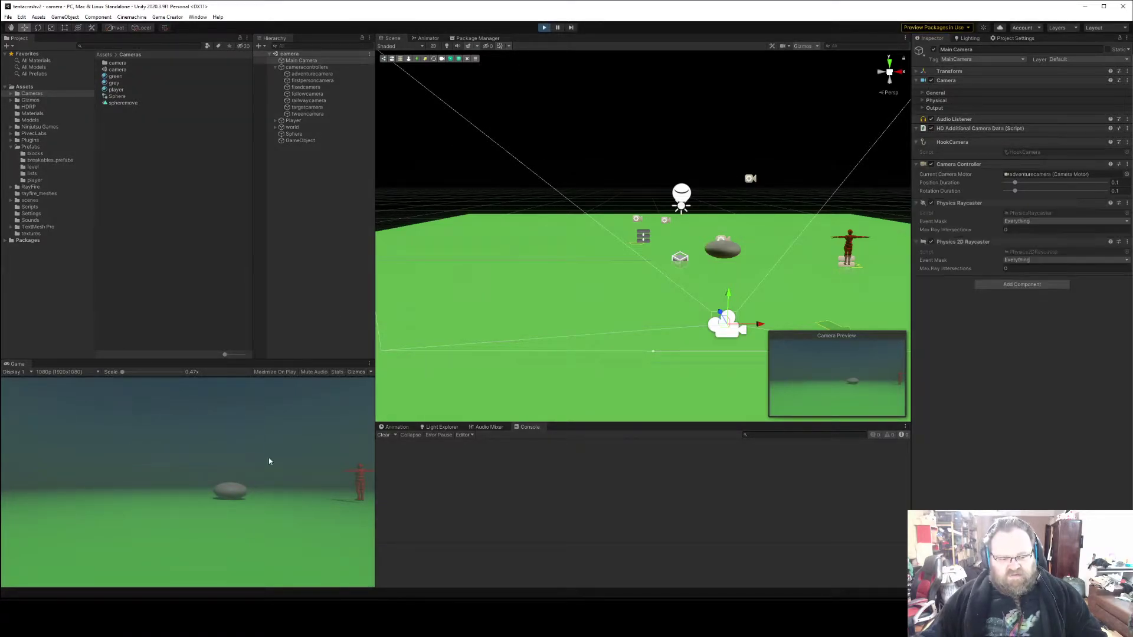
key("w")
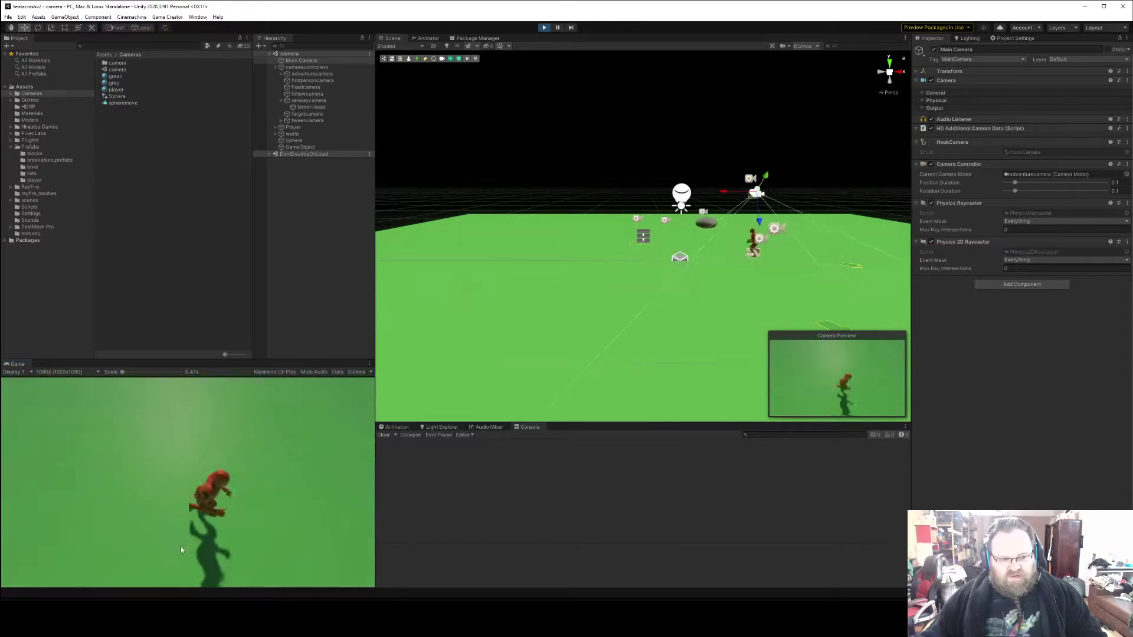
key("w")
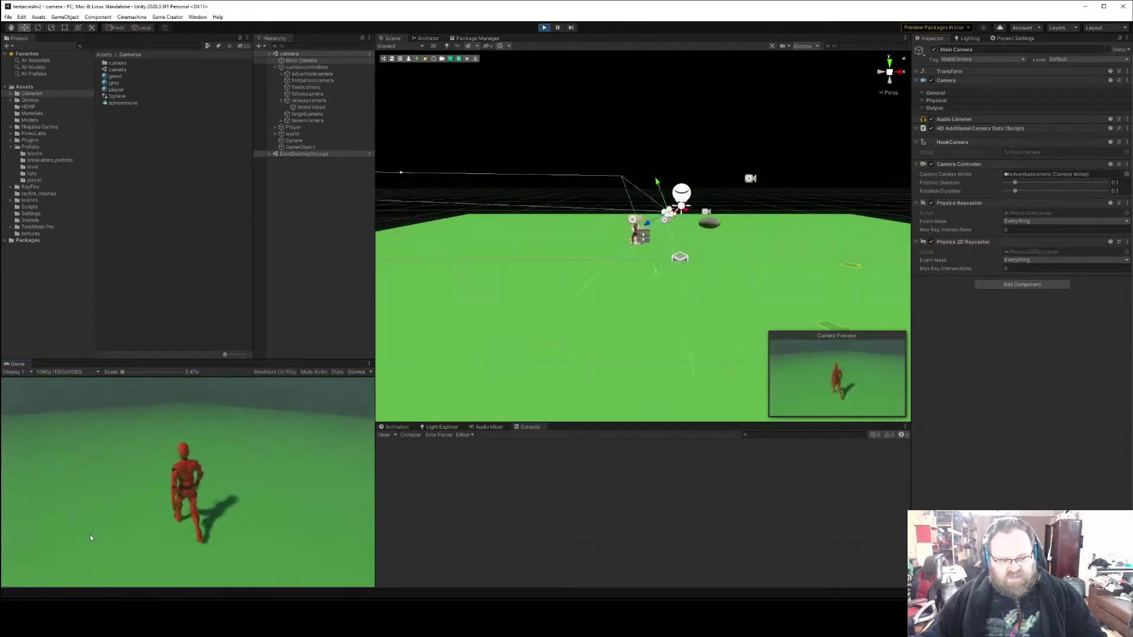
key("w")
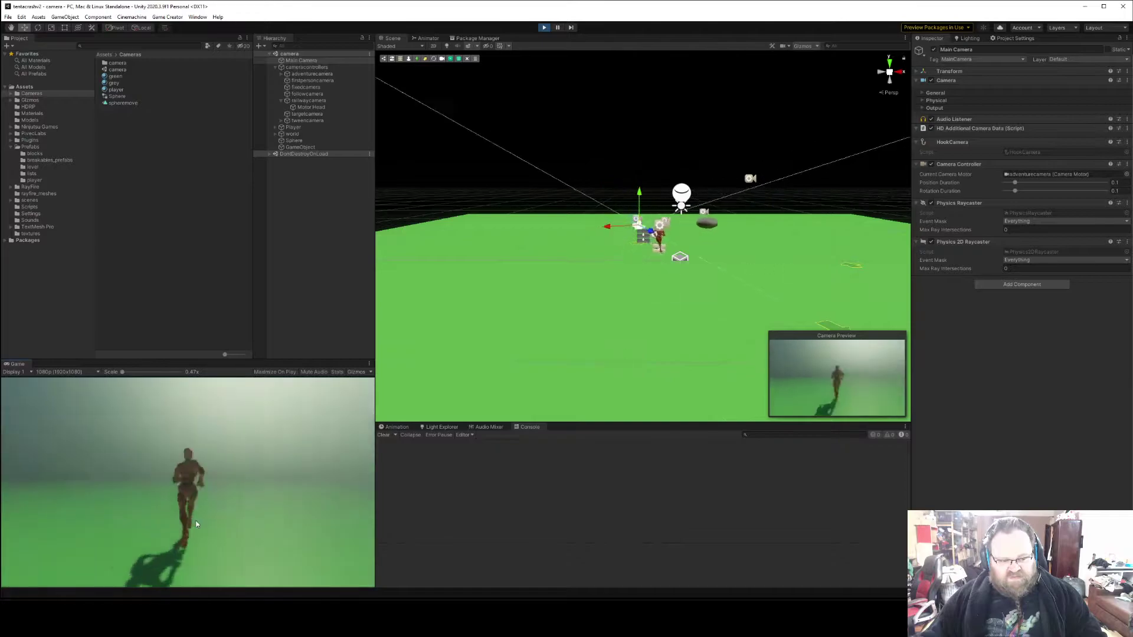
key("w")
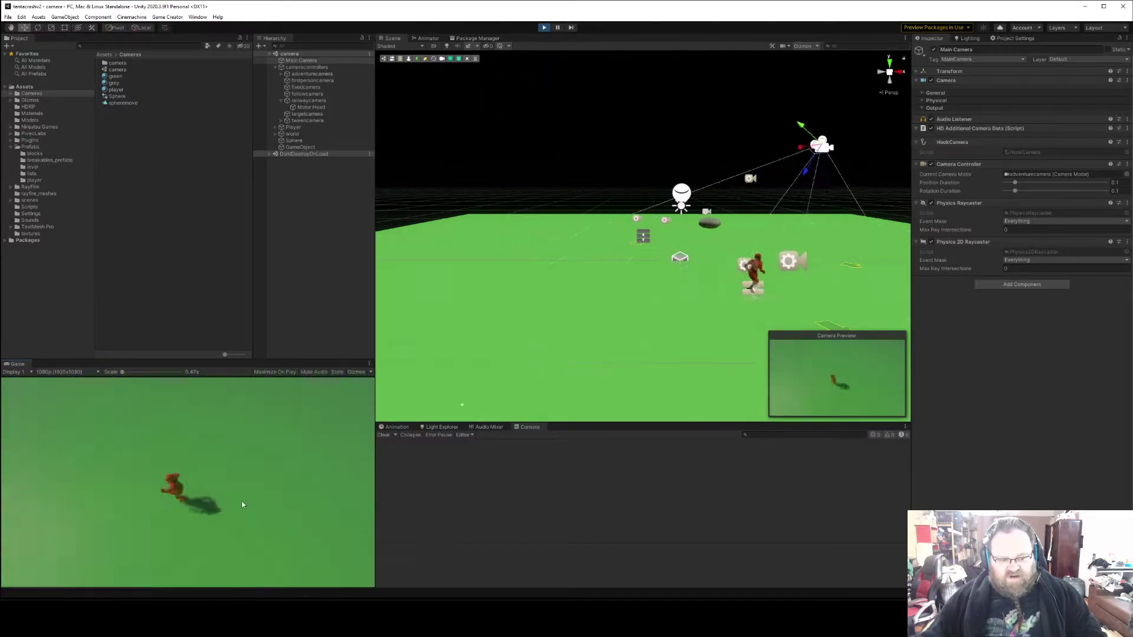
key("w")
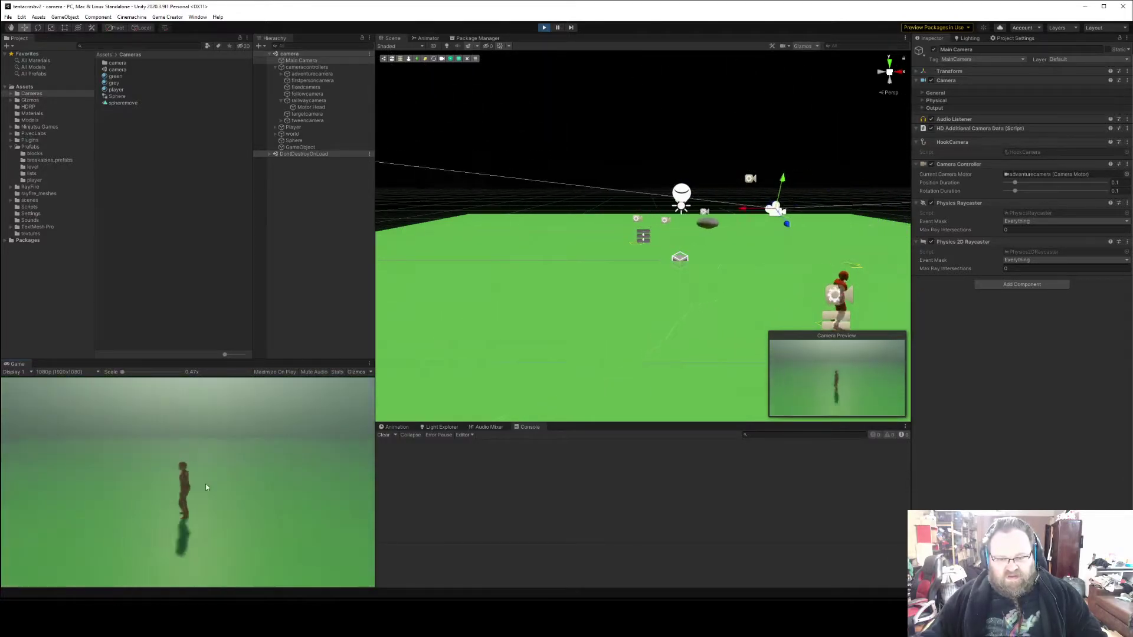
key("w")
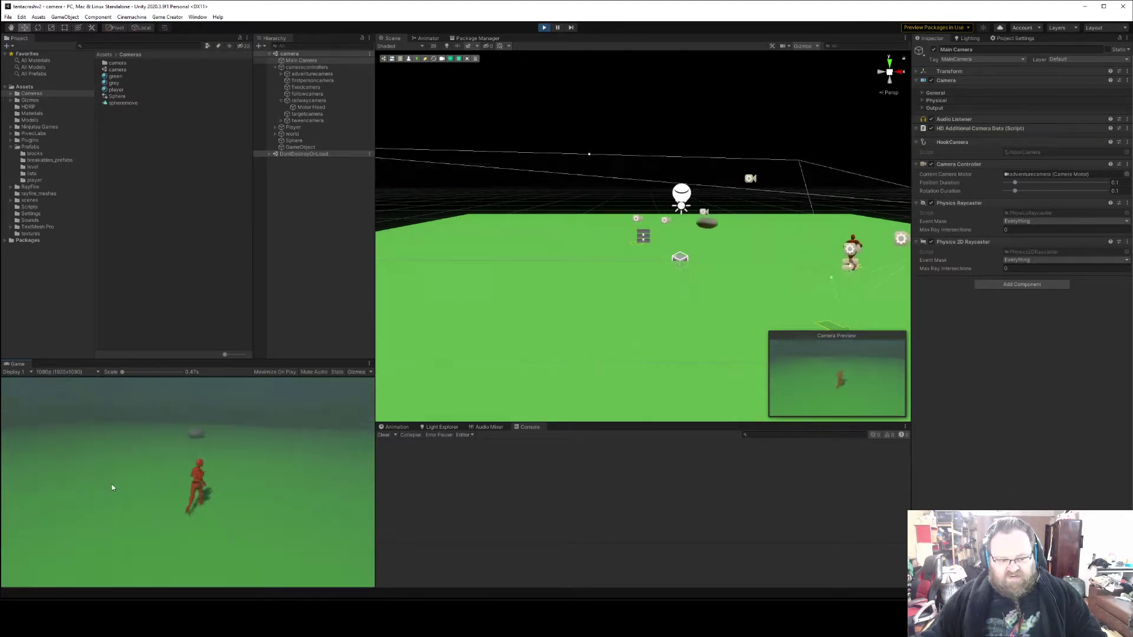
key("w")
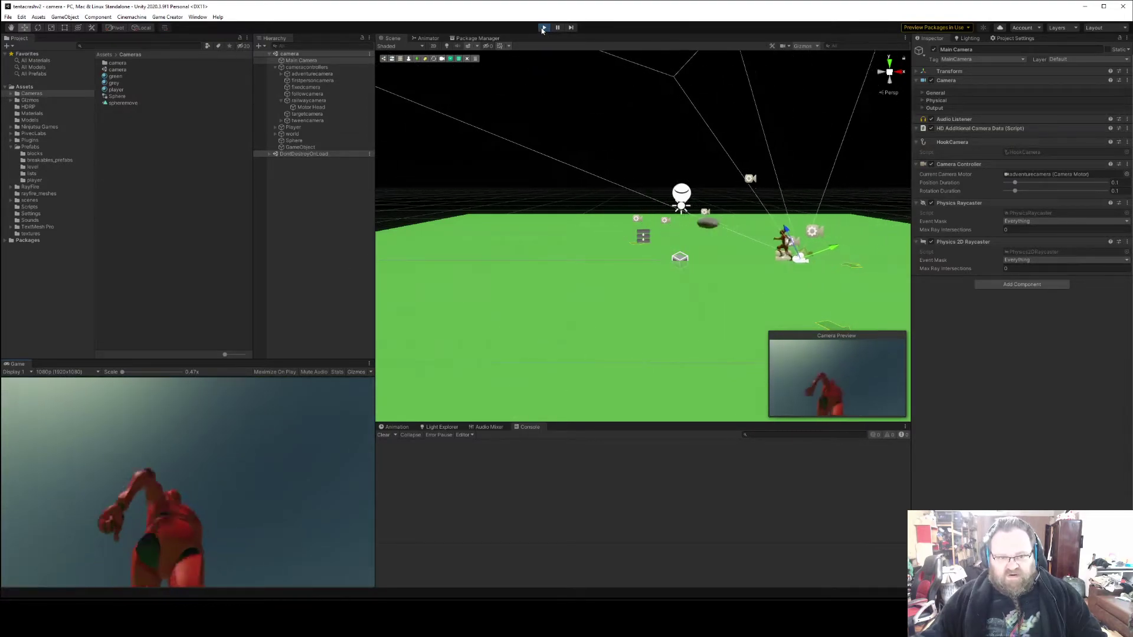
key("ctrl+p")
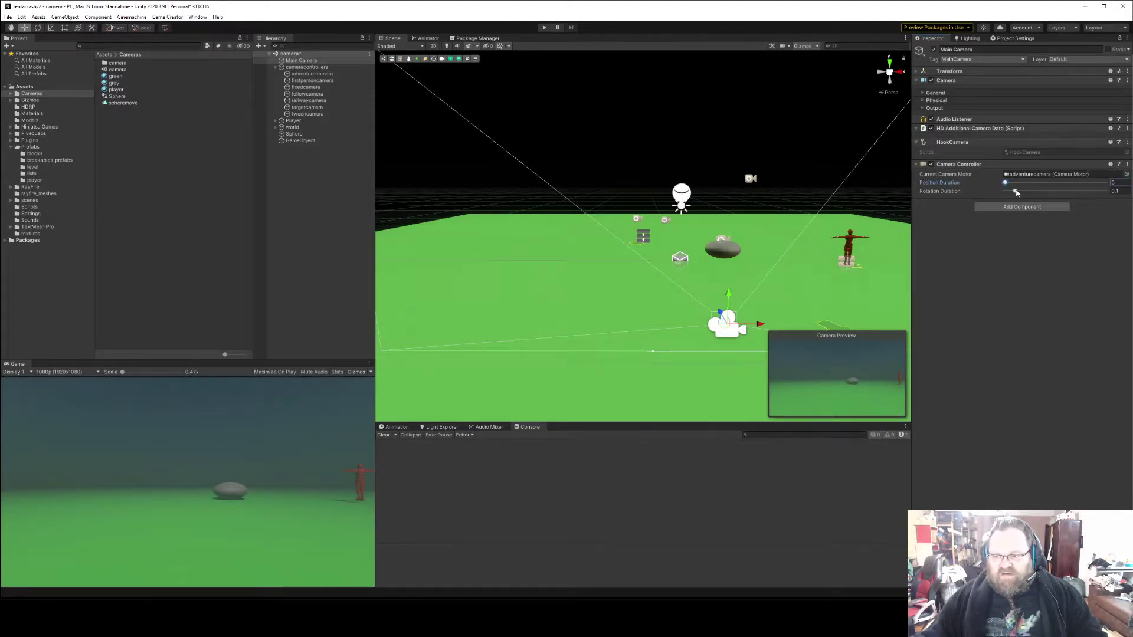
- Set the Main Camera controller's Position Duration and Rotation Duration to 0 and play-test the player's movement
left_click_drag(1016, 192, 997, 193)
key("ctrl+p")
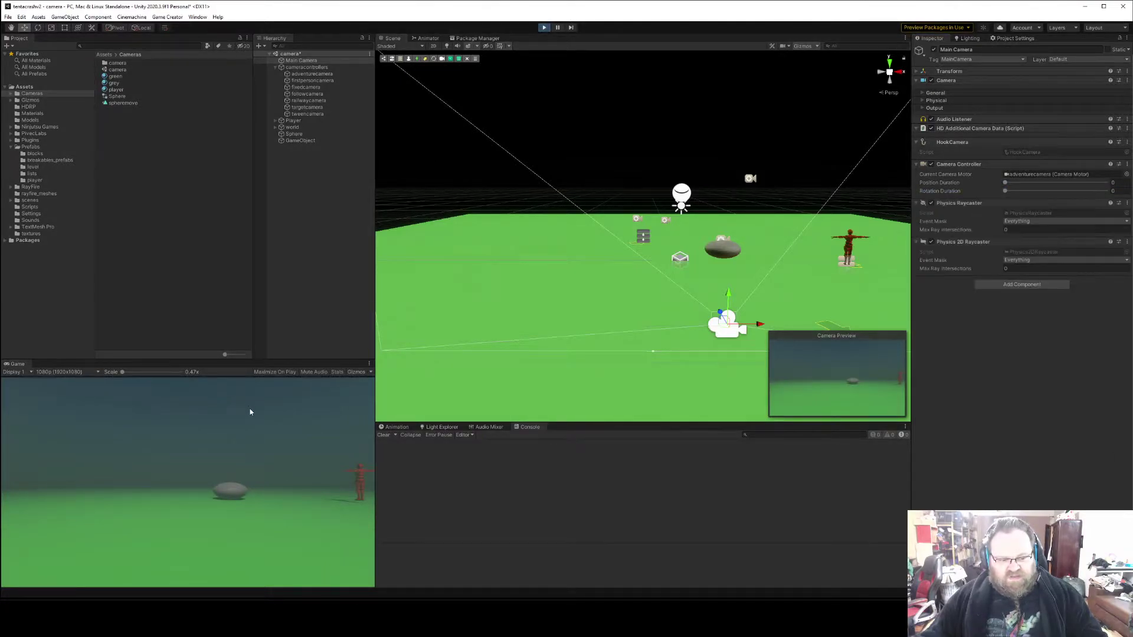
key("w")
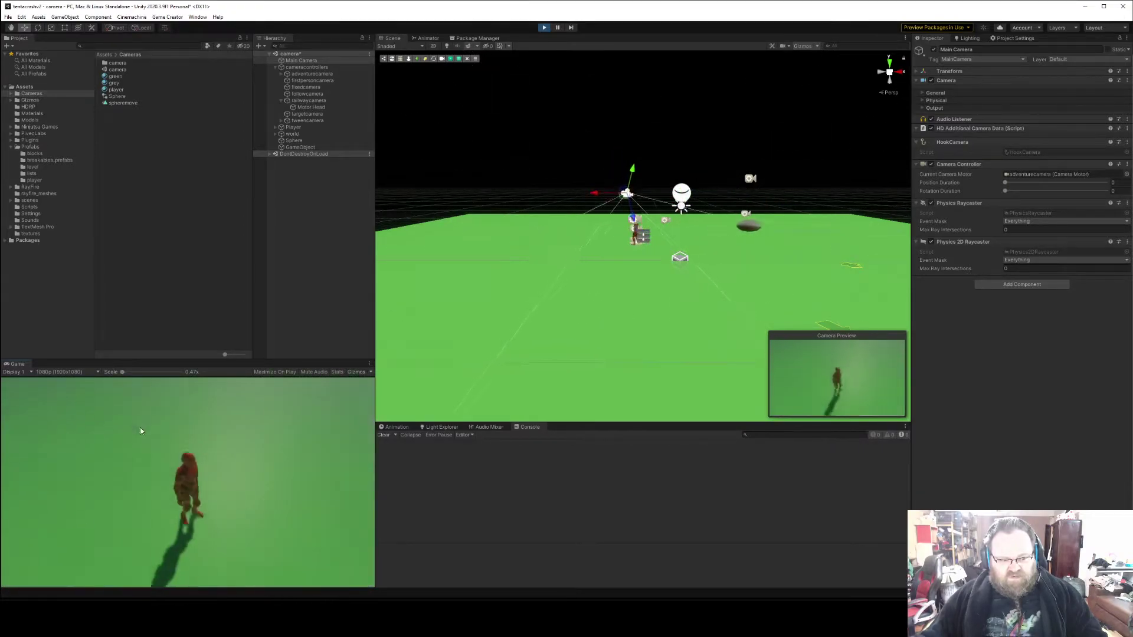
key("w")
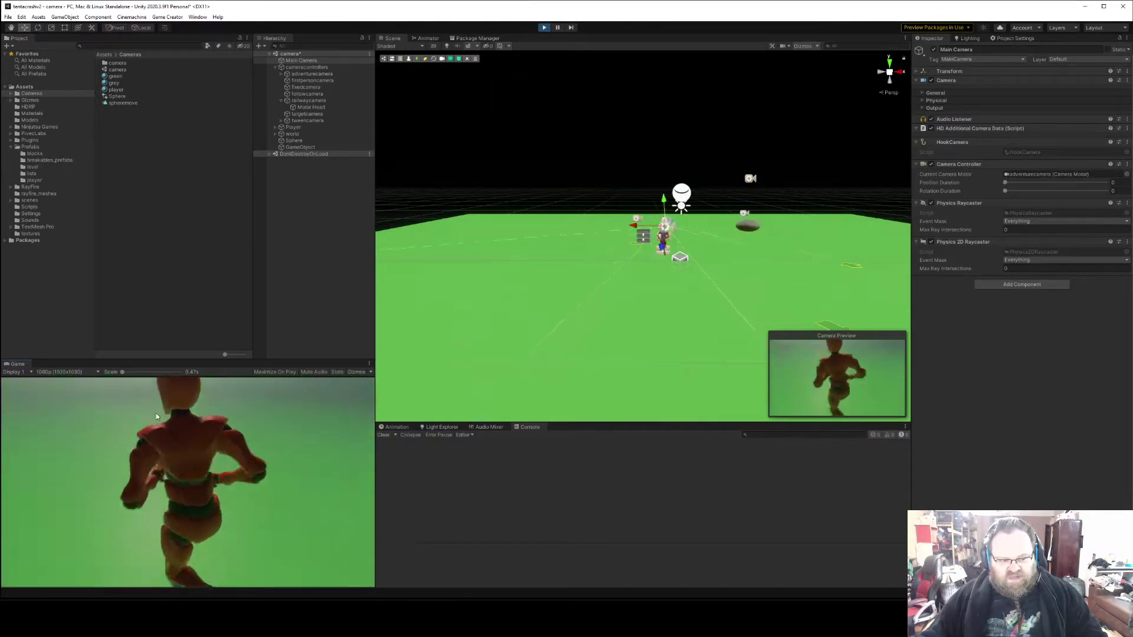
key("w")
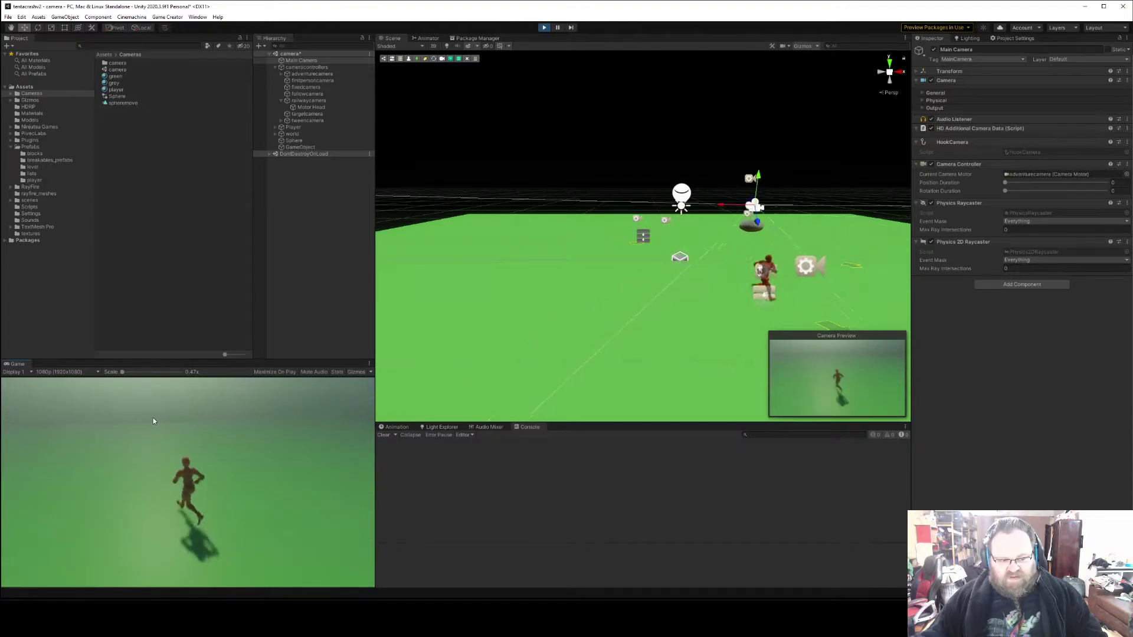
key("s")
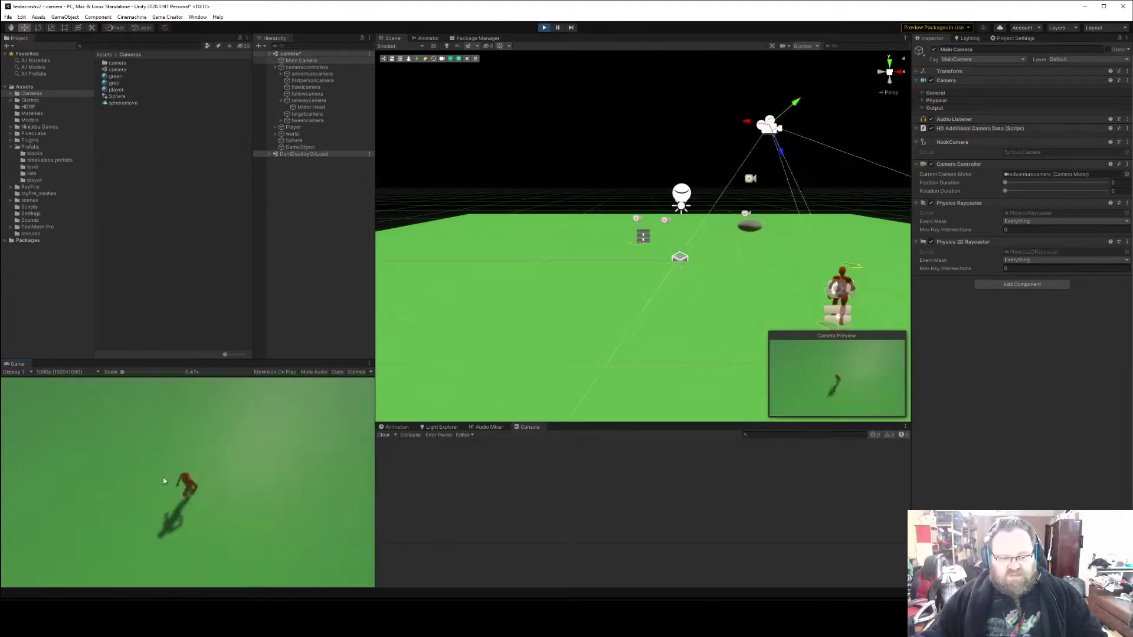
key("d")
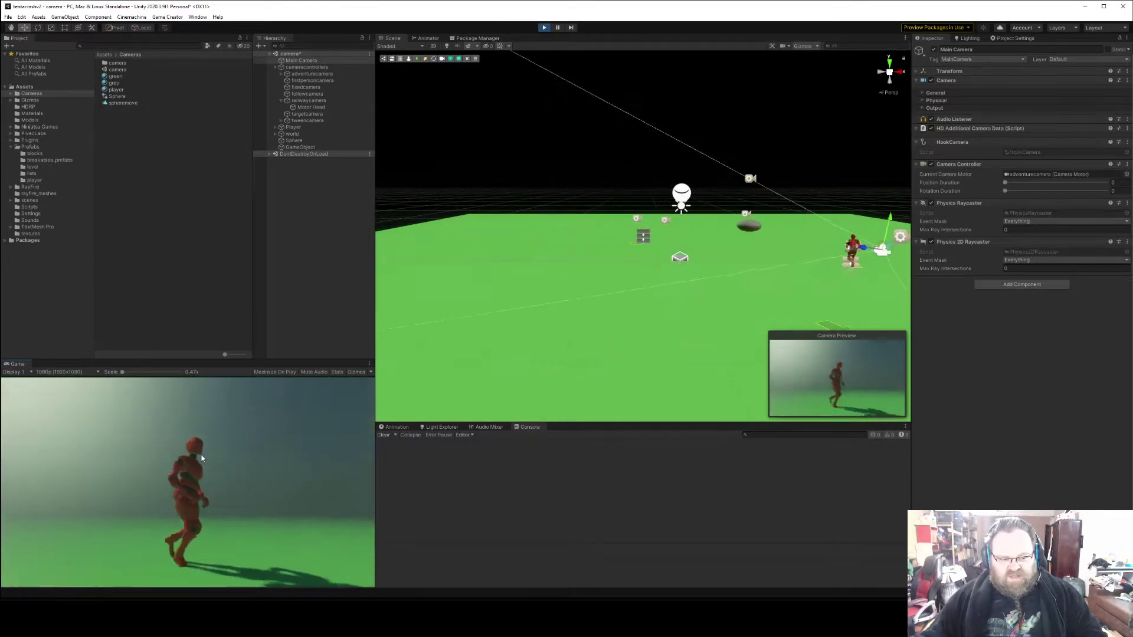
key("w")
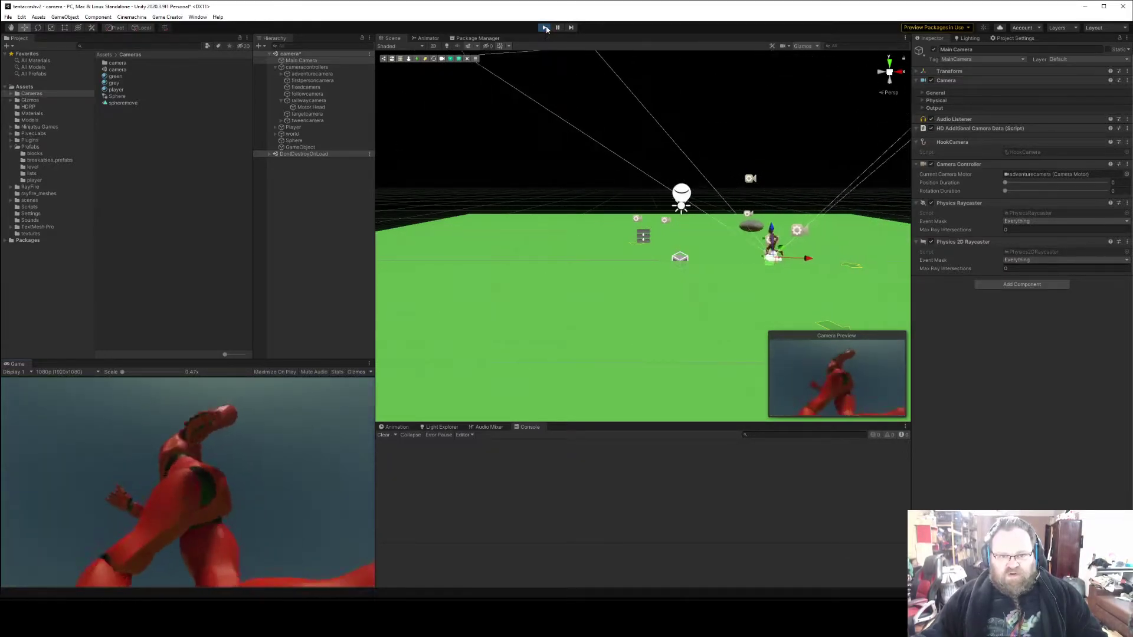
key("ctrl+p")
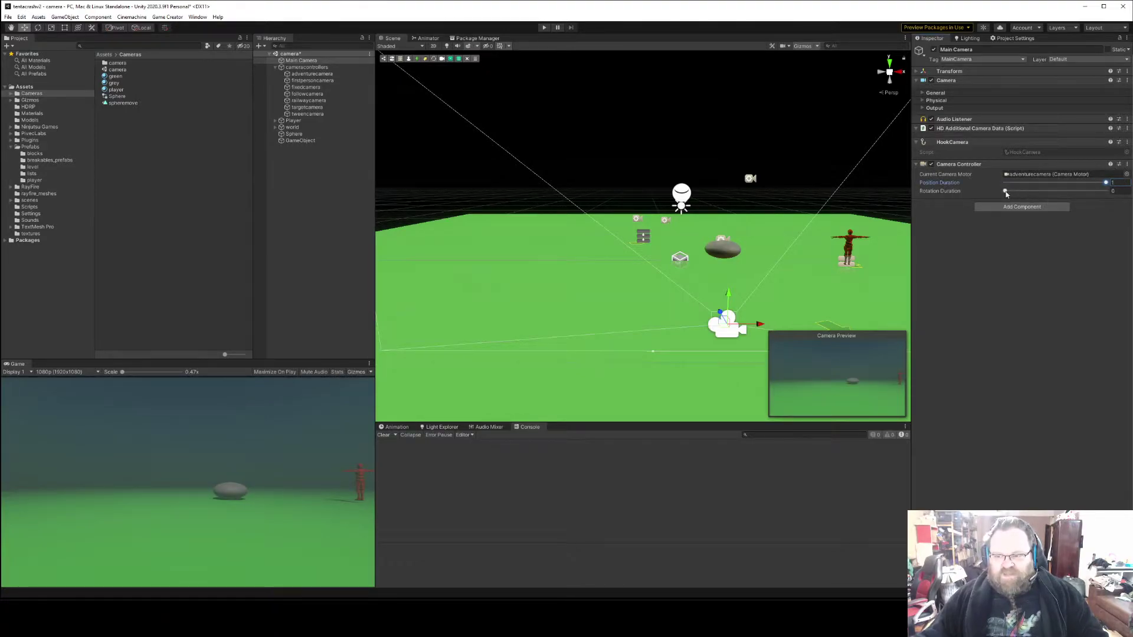
- Play-test the player's movement with the camera controller's Position Duration and Rotation Duration at 1, and stop play mode
left_click(544, 27)
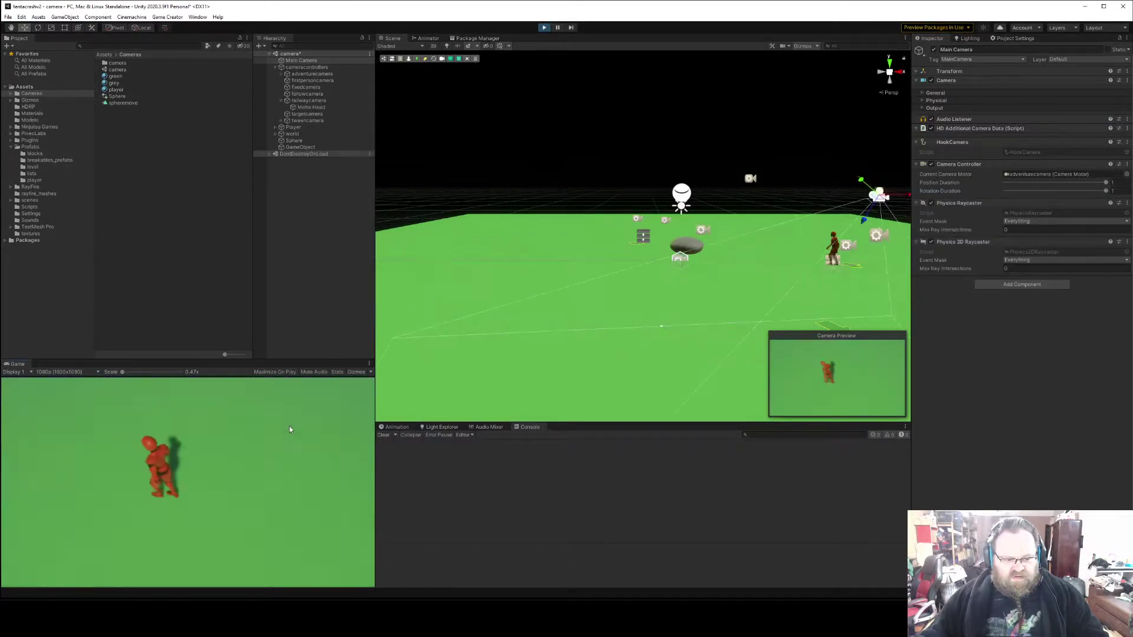
key("w")
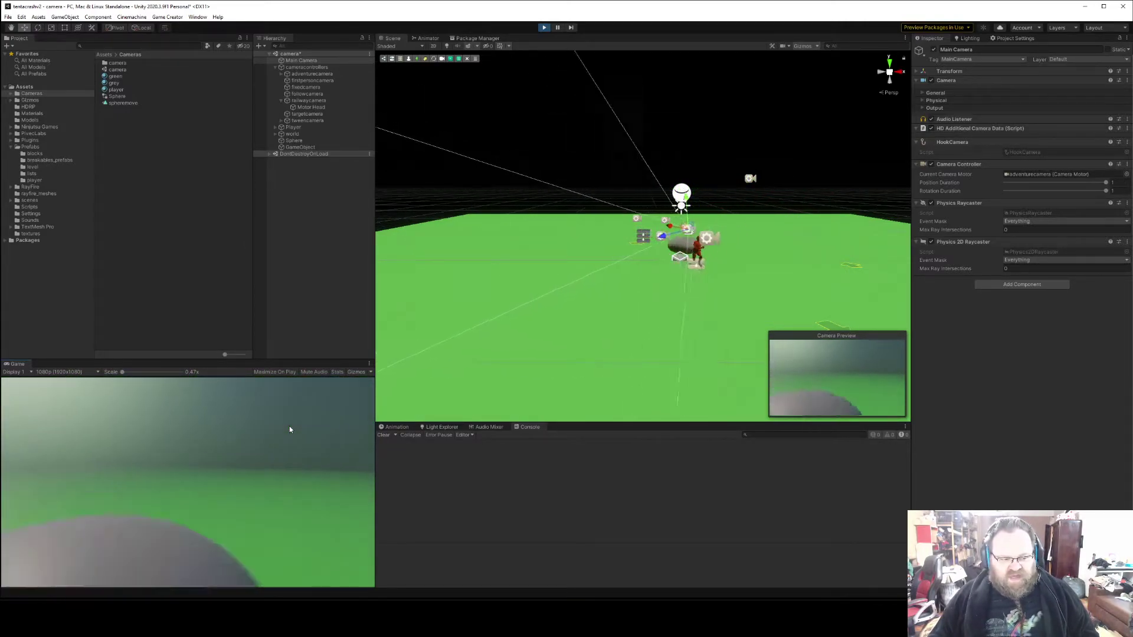
key("ctrl+p")
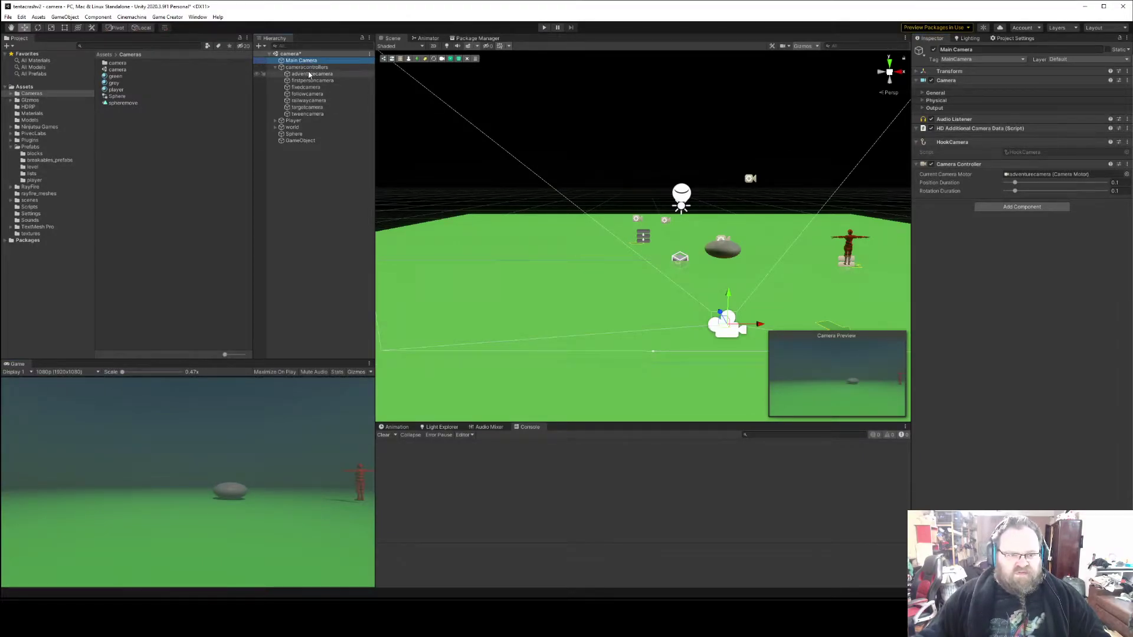
- Select Main Camera and adventurecamera together and examine their placement in the scene from another angle
left_click(309, 75, "ctrl")
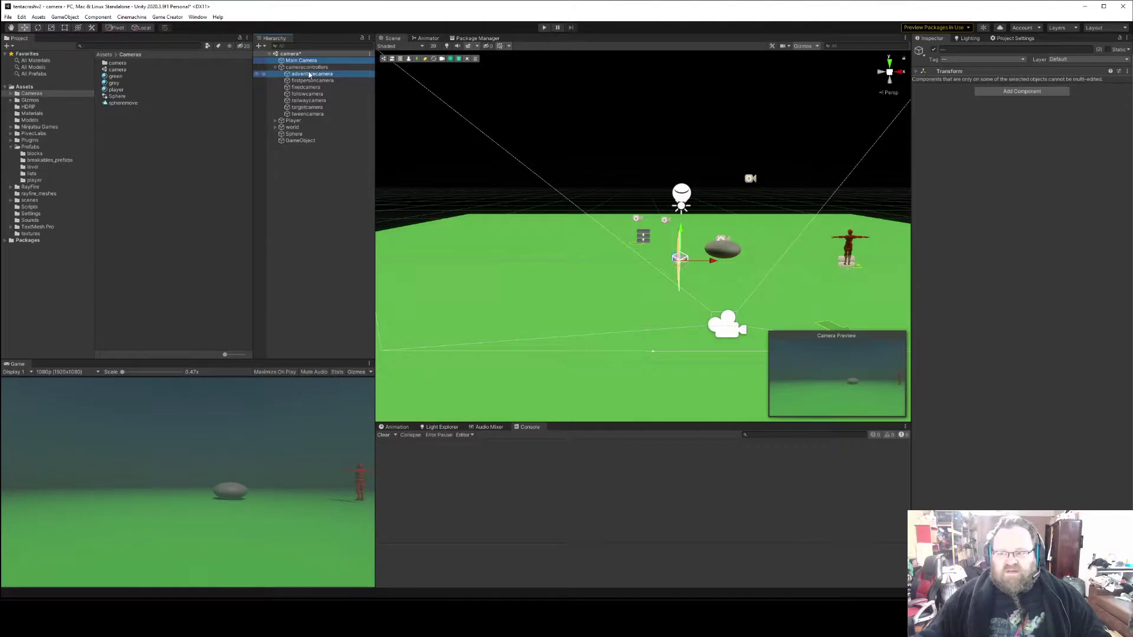
left_click(309, 74)
left_click(310, 61, "ctrl")
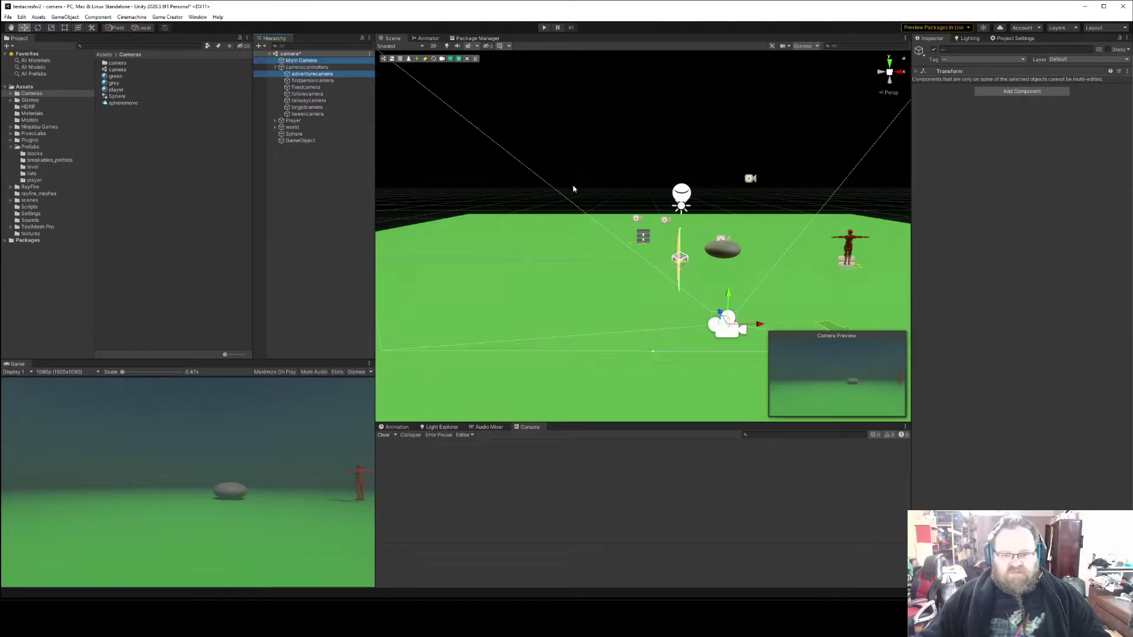
left_click_drag(669, 276, 560, 281, "alt")
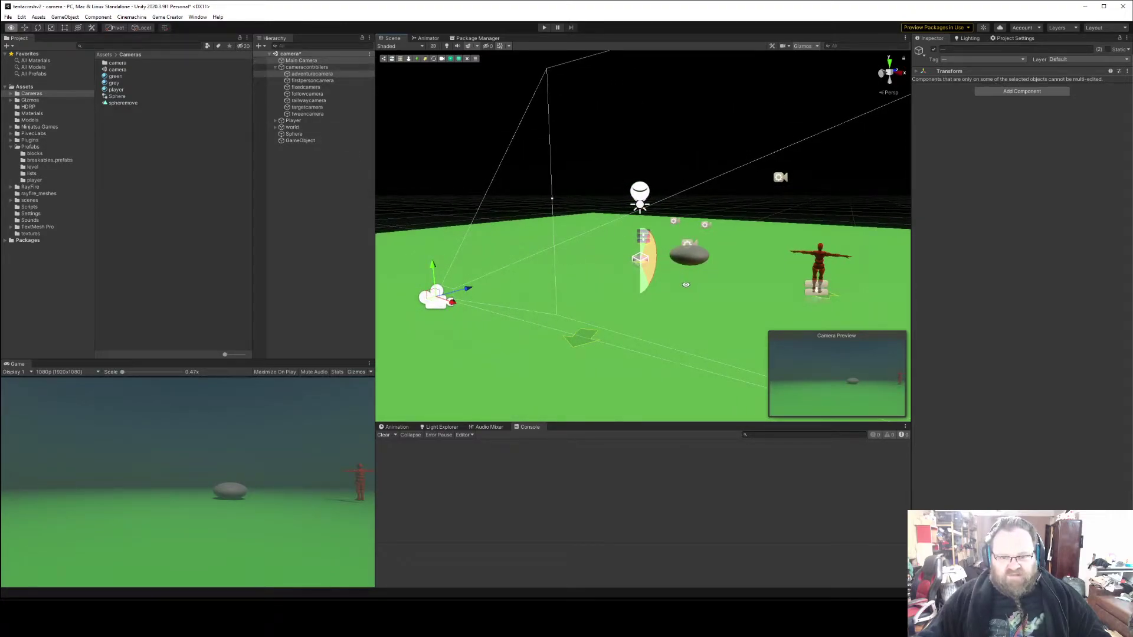
left_click_drag(655, 148, 626, 143, "alt")
left_click_drag(516, 243, 537, 306, "alt")
right_click_drag(536, 306, 613, 311, "alt")
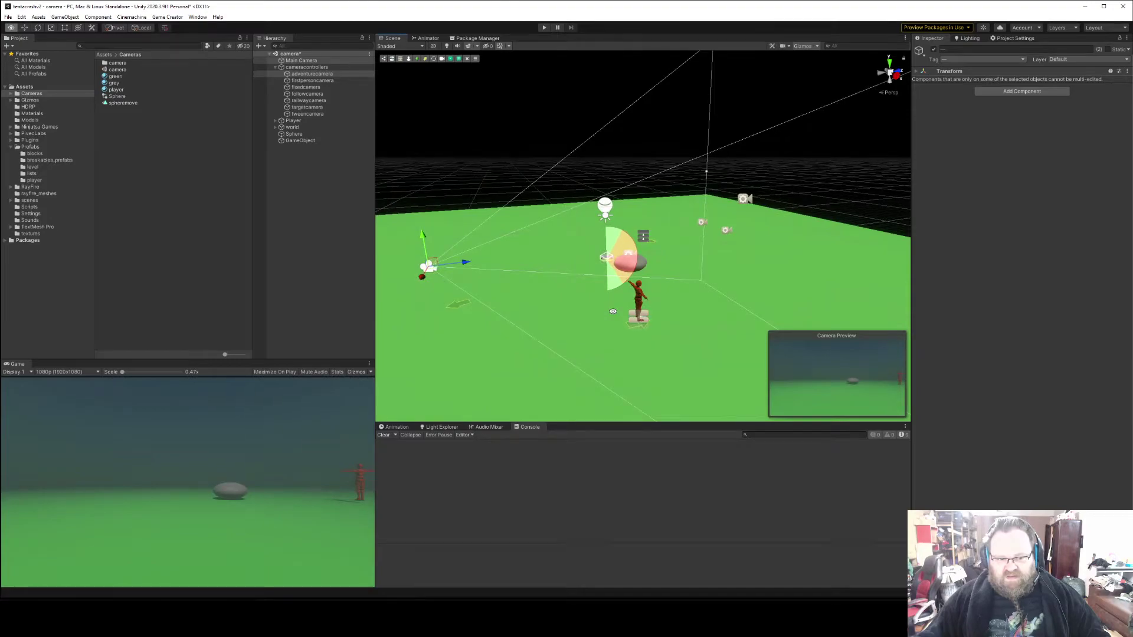
- Play-test the scene with both cameras selected, running the player around to watch how the camera follows
left_click(545, 27)
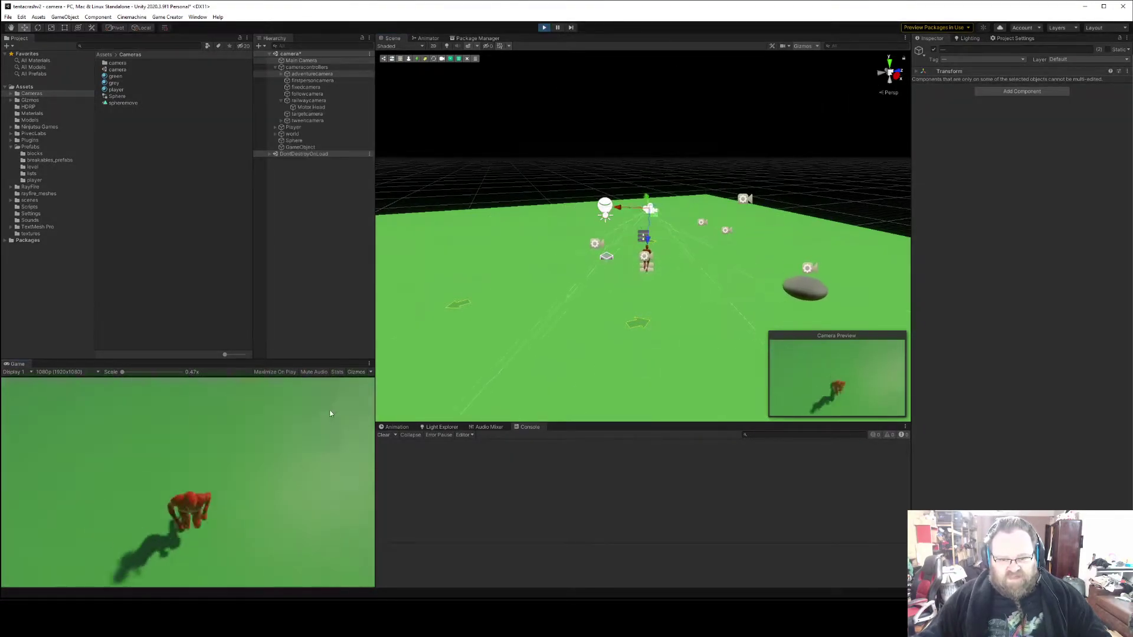
key("d")
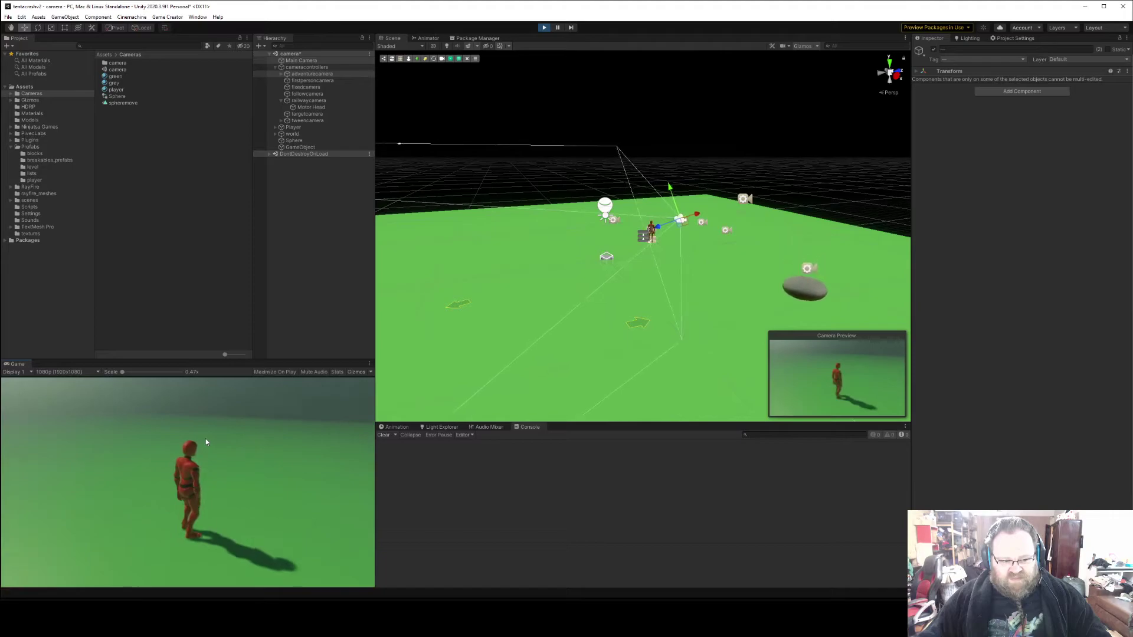
key("w")
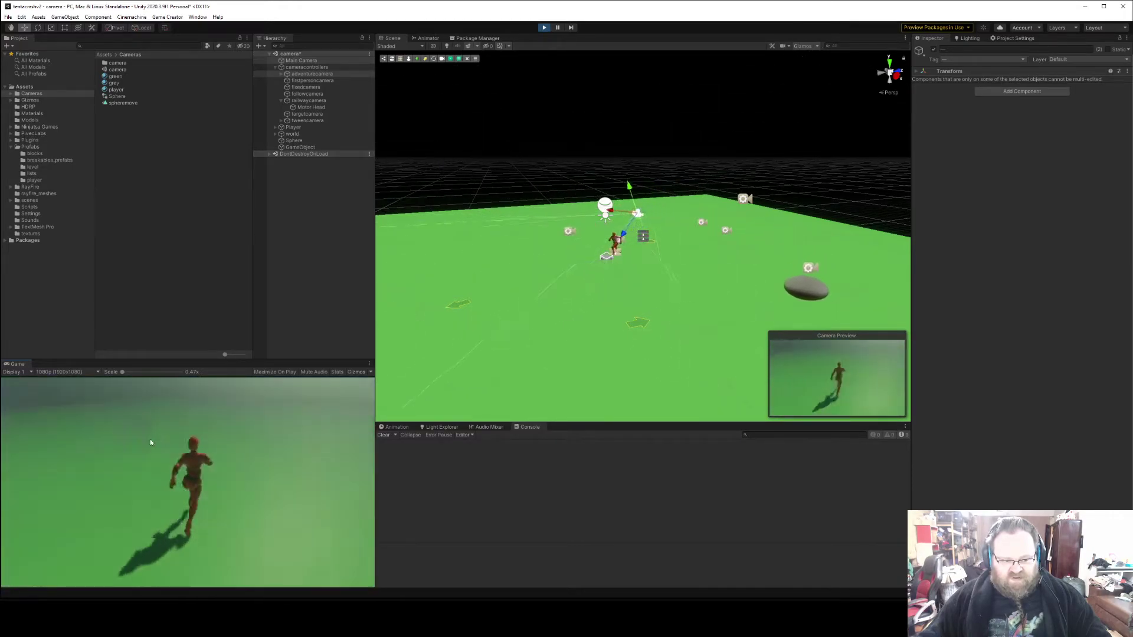
key("d")
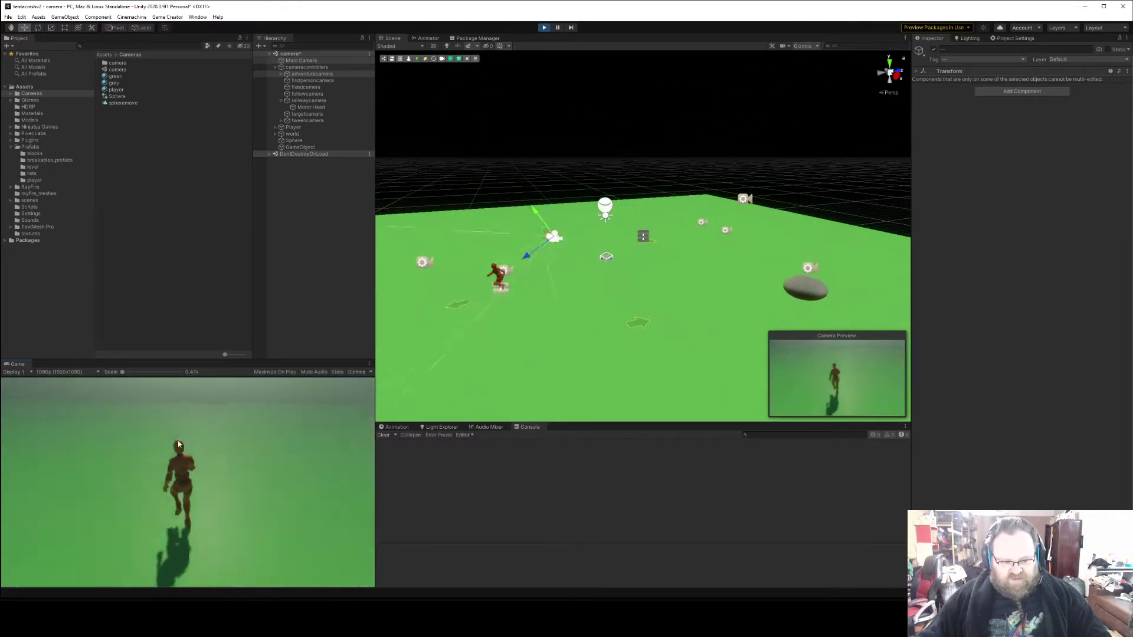
key("w")
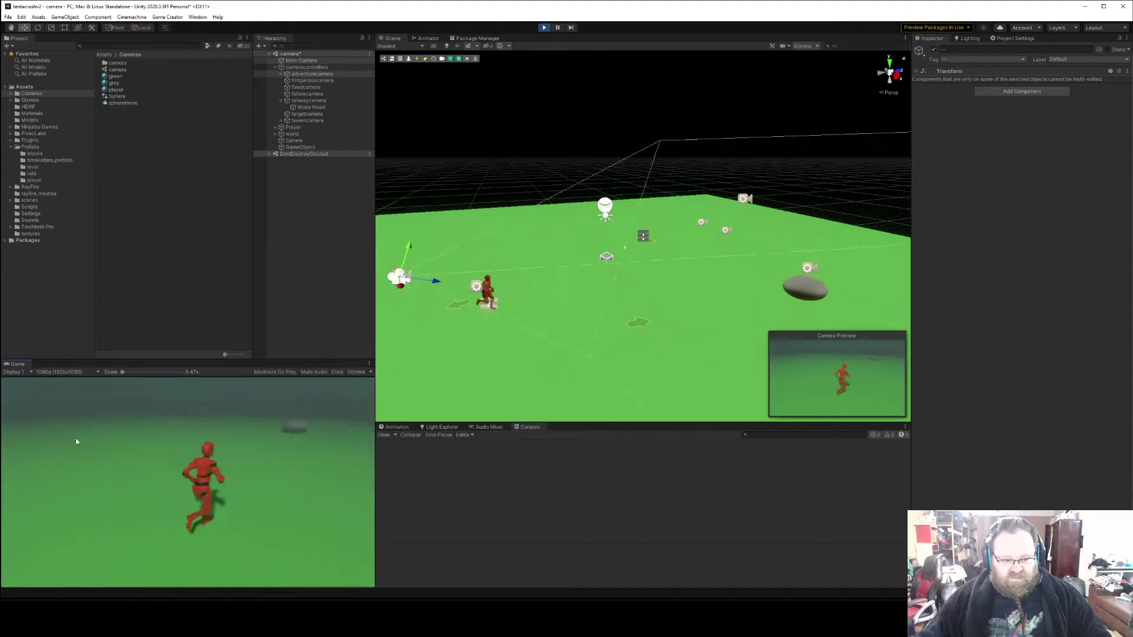